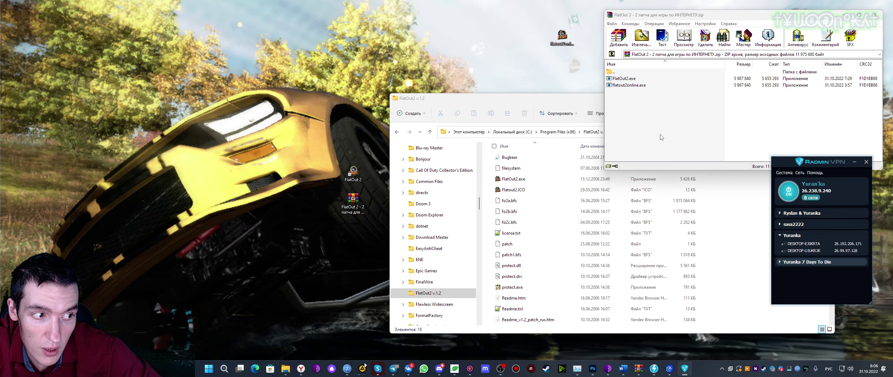
Examine the two patch files, FlatOut2.exe and flatout2online.exe, in the archive alongside the Radmin VPN window
{"action": "left_click_drag", "start_coordinate": [662, 134], "coordinate": [625, 85]}
{"action": "left_click", "coordinate": [642, 104]}
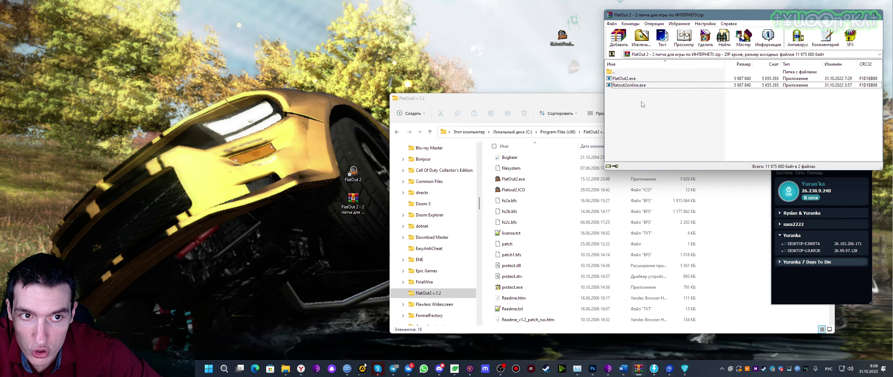
{"action": "left_click", "coordinate": [625, 78]}
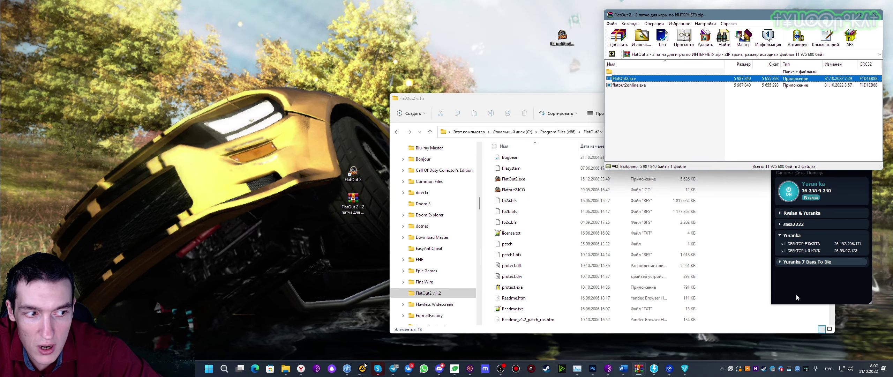
{"action": "left_click", "coordinate": [800, 286]}
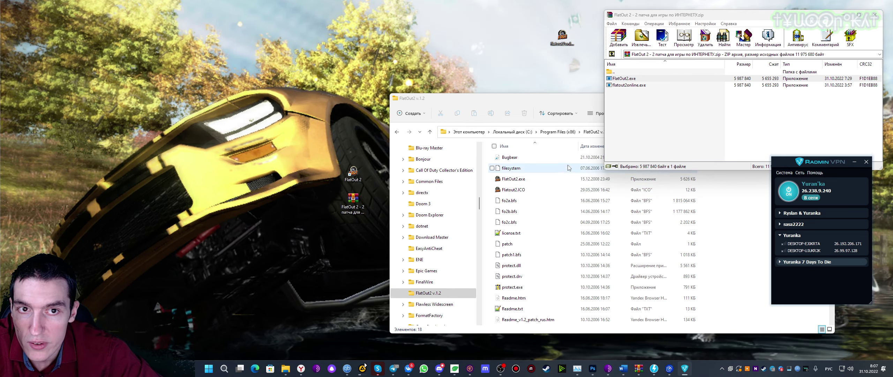
{"action": "left_click", "coordinate": [636, 111]}
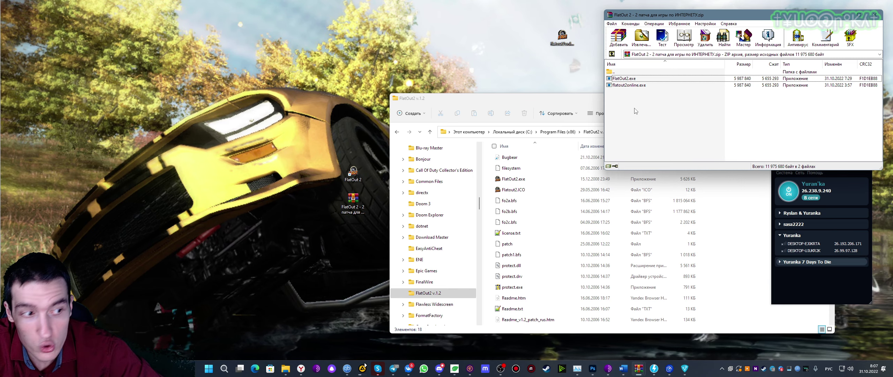
{"action": "left_click_drag", "start_coordinate": [639, 102], "coordinate": [630, 75]}
{"action": "left_click_drag", "start_coordinate": [676, 16], "coordinate": [664, 16]}
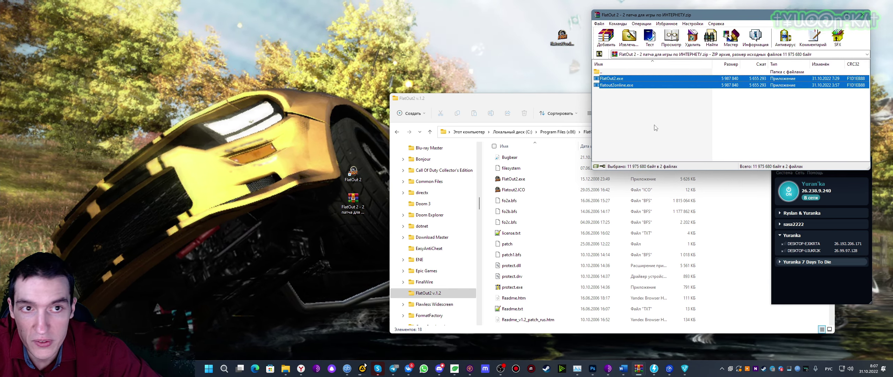
{"action": "left_click", "coordinate": [655, 116]}
{"action": "left_click_drag", "start_coordinate": [651, 110], "coordinate": [597, 81]}
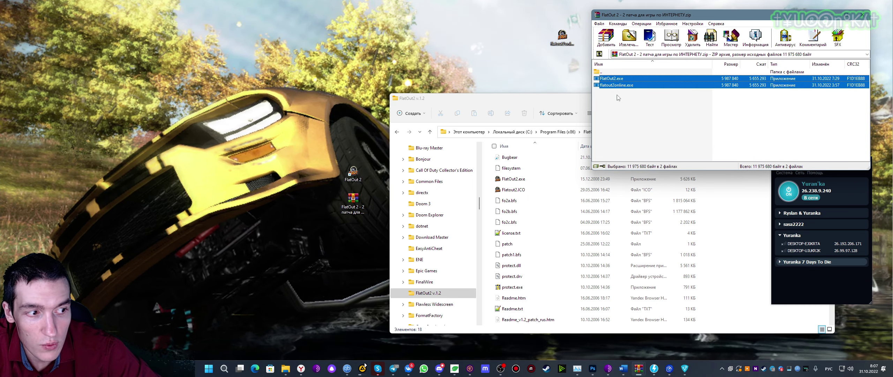
{"action": "left_click", "coordinate": [625, 100]}
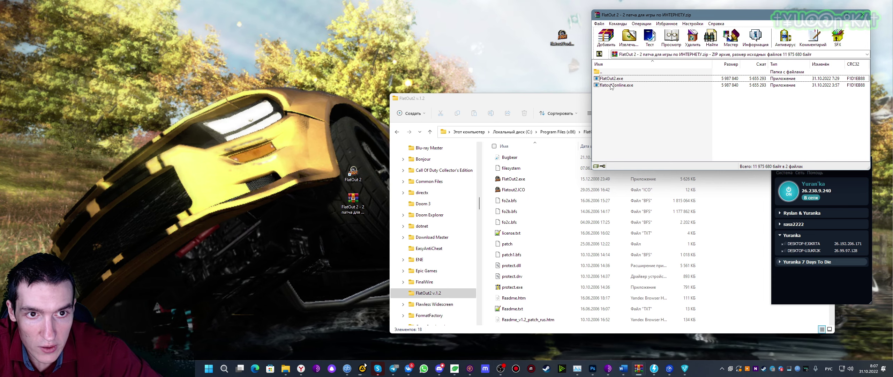
{"action": "left_click", "coordinate": [619, 79]}
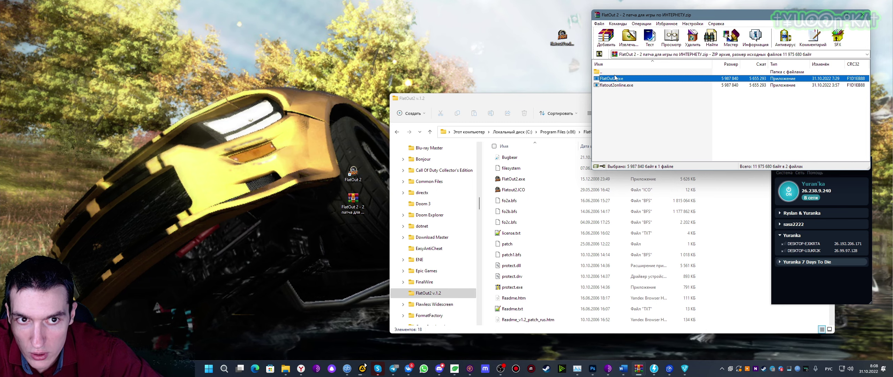
{"action": "left_click", "coordinate": [621, 106]}
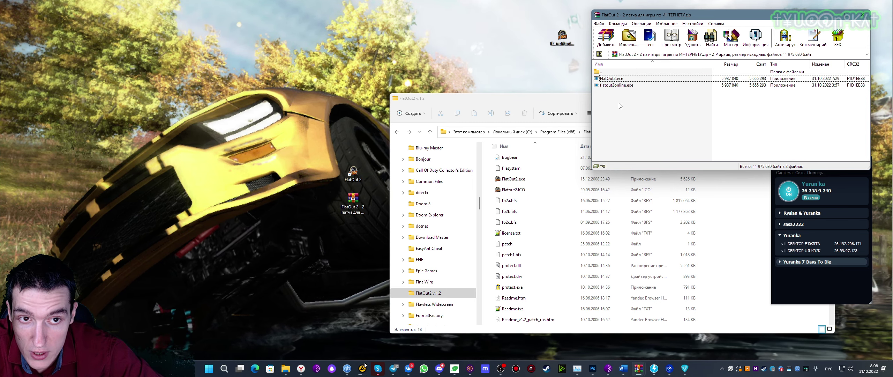
Extract flatout2online.exe from the archive into the FlatOut2 v.1.2 game folder, granting administrator permission
{"action": "left_click", "coordinate": [615, 86]}
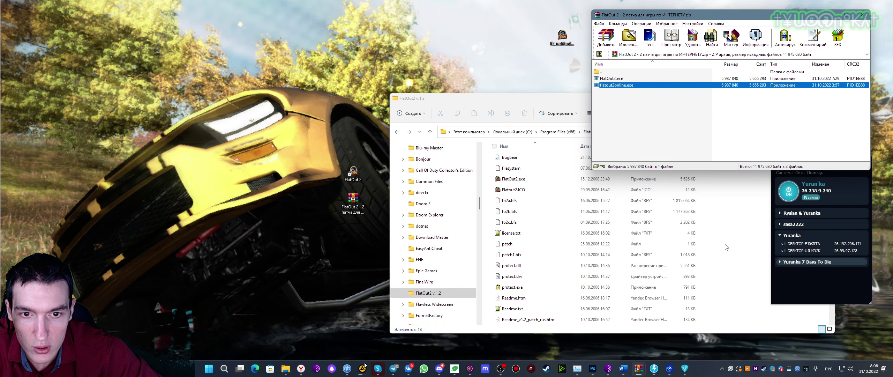
{"action": "left_click_drag", "start_coordinate": [727, 247], "coordinate": [727, 247]}
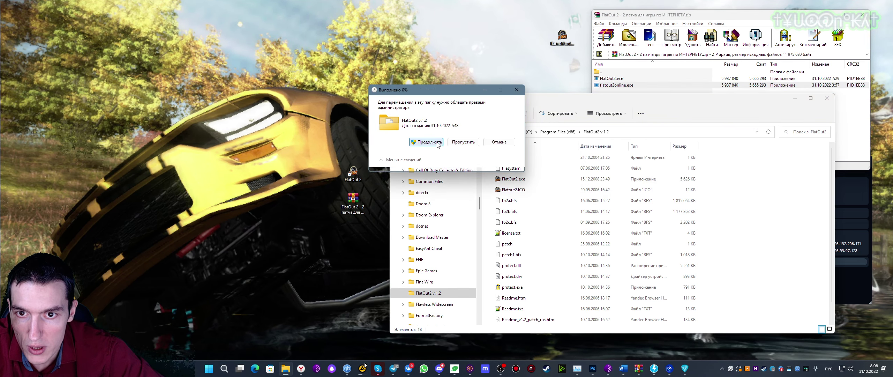
{"action": "left_click", "coordinate": [438, 143]}
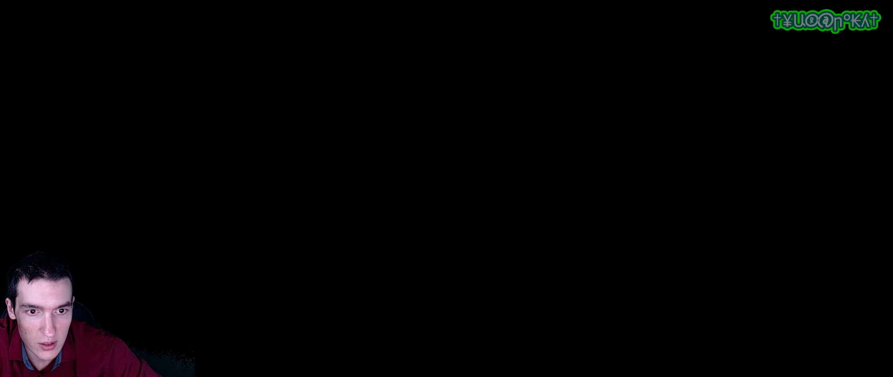
{"action": "left_click", "coordinate": [533, 182]}
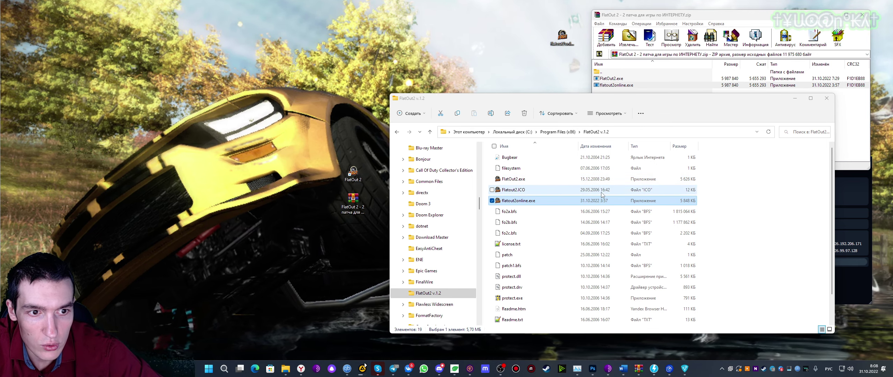
{"action": "left_click", "coordinate": [522, 204]}
{"action": "right_click", "coordinate": [520, 204]}
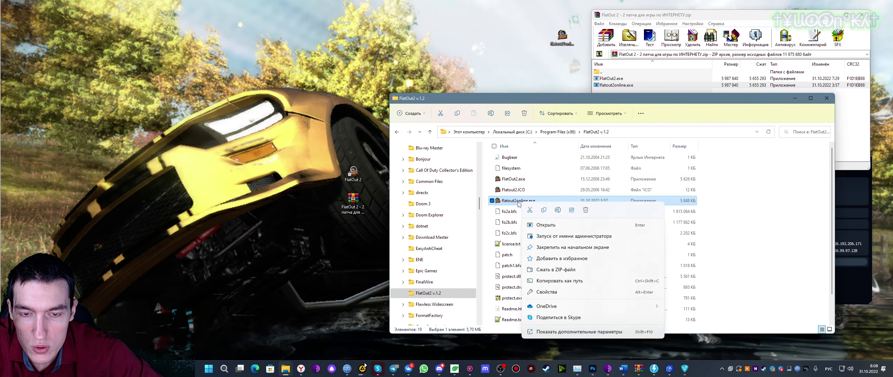
{"action": "left_click", "coordinate": [520, 202]}
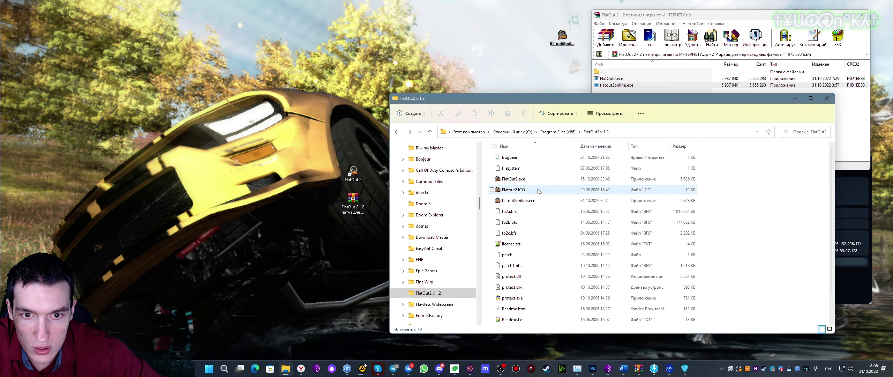
{"action": "right_click", "coordinate": [518, 203]}
{"action": "left_click", "coordinate": [527, 201]}
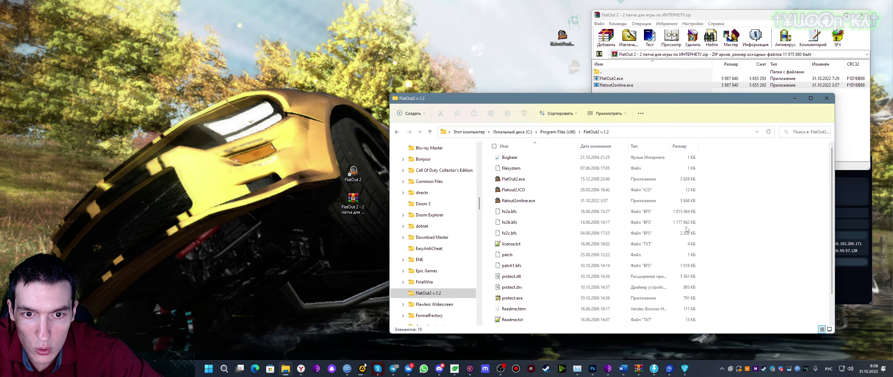
{"action": "right_click", "coordinate": [522, 206]}
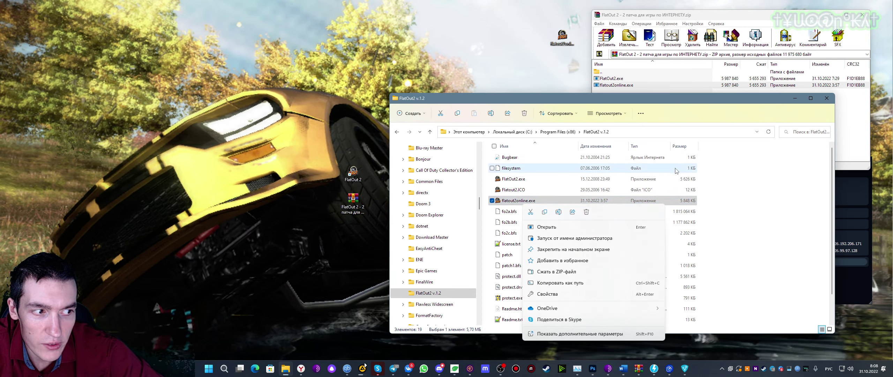
Create a desktop shortcut for flatout2online.exe from the FlatOut2 v.1.2 folder
{"action": "left_click_drag", "start_coordinate": [569, 101], "coordinate": [552, 119]}
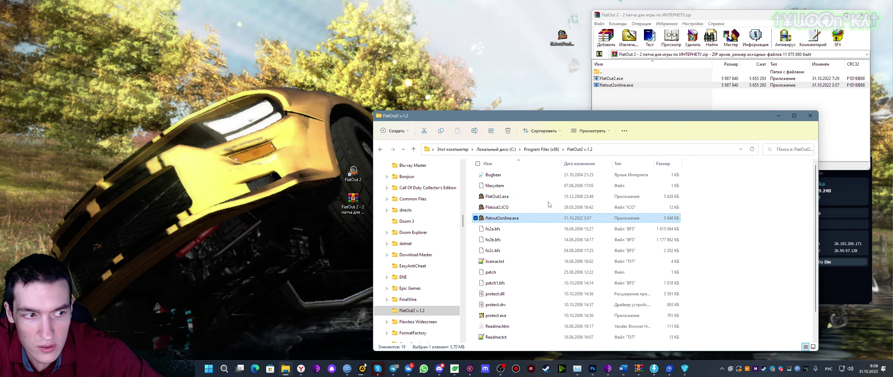
{"action": "left_click_drag", "start_coordinate": [503, 120], "coordinate": [548, 103]}
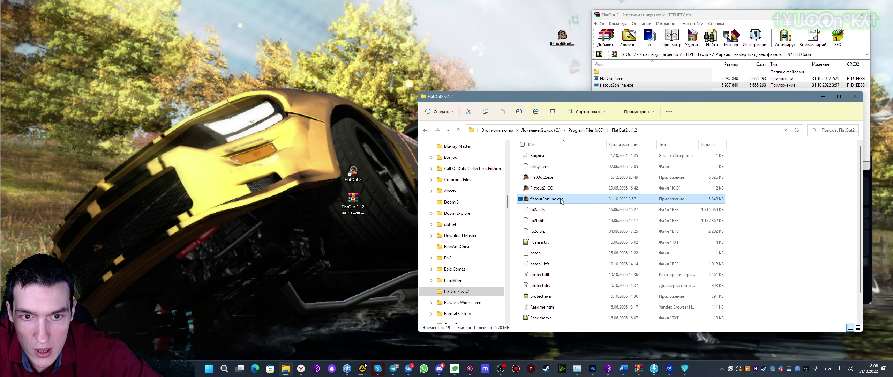
{"action": "right_click", "coordinate": [543, 200]}
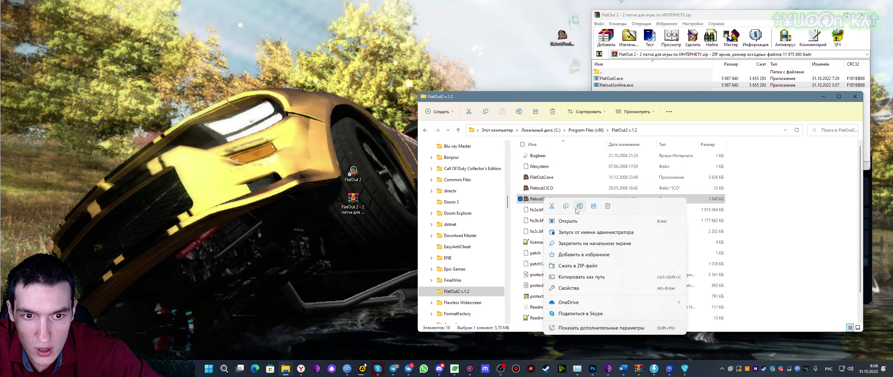
{"action": "left_click", "coordinate": [583, 326]}
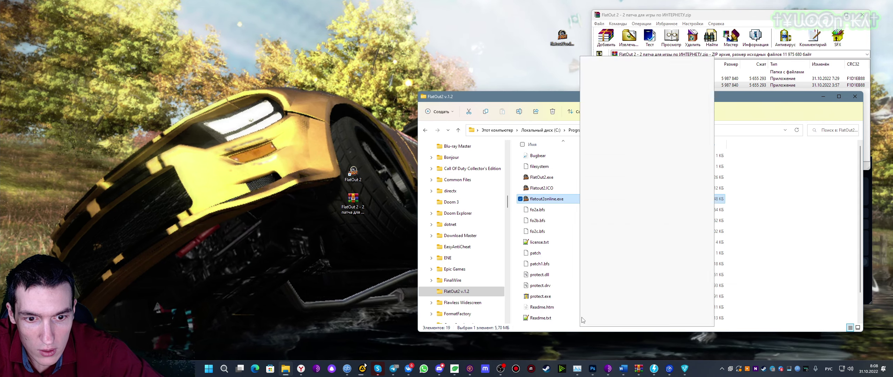
{"action": "left_click", "coordinate": [612, 304]}
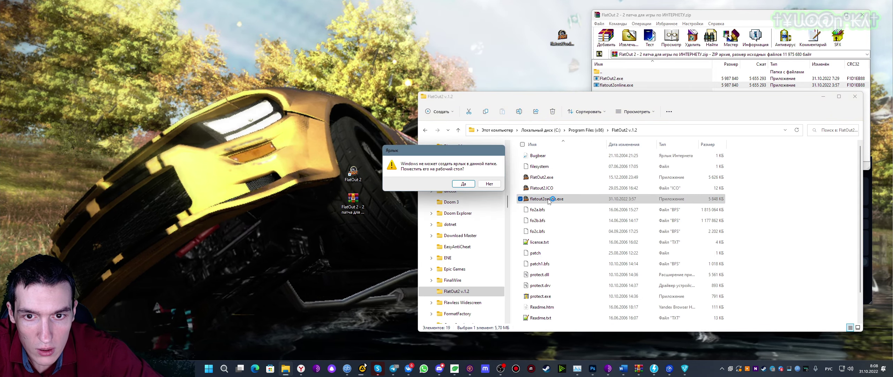
{"action": "left_click", "coordinate": [483, 142]}
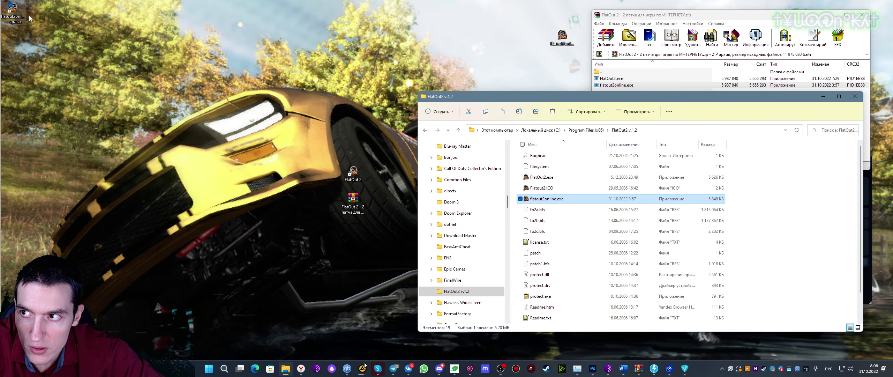
Move the new flatout2online.exe shortcut next to the FlatOut 2 shortcut on the desktop
{"action": "left_click", "coordinate": [381, 181]}
{"action": "key", "text": "ctrl+v"}
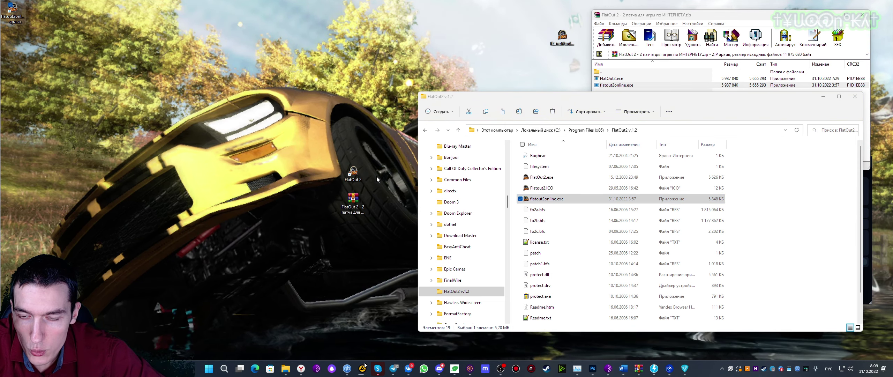
{"action": "left_click", "coordinate": [380, 181]}
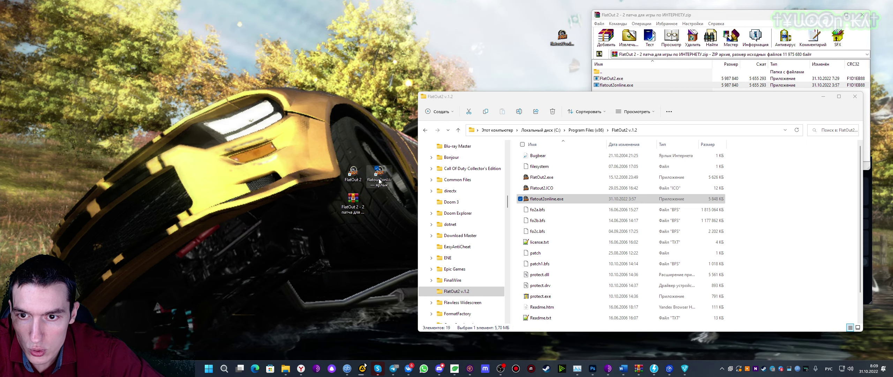
Rename the new desktop shortcut as "Flatout 2 Online"
{"action": "right_click", "coordinate": [380, 181]}
{"action": "left_click", "coordinate": [417, 163]}
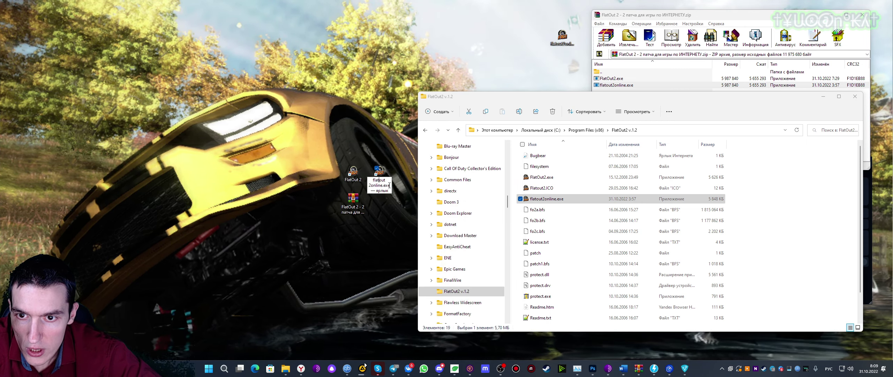
{"action": "key", "text": "alt+shift"}
{"action": "key", "text": "Home"}
{"action": "key", "text": "Delete"}
{"action": "type", "text": "F"}
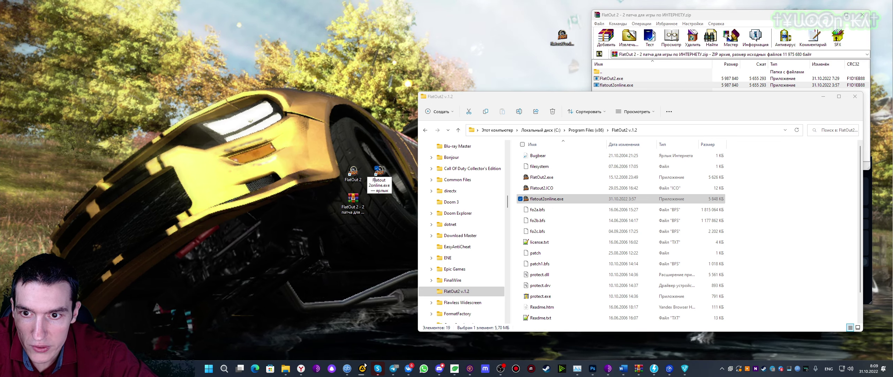
{"action": "key", "text": "BackSpace"}
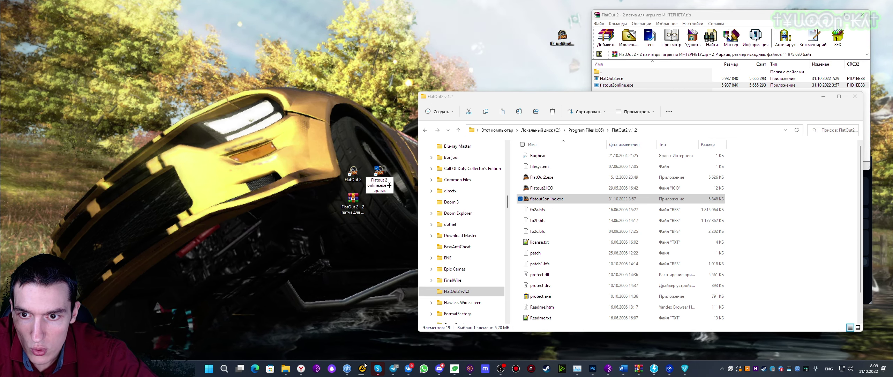
{"action": "type", "text": "O"}
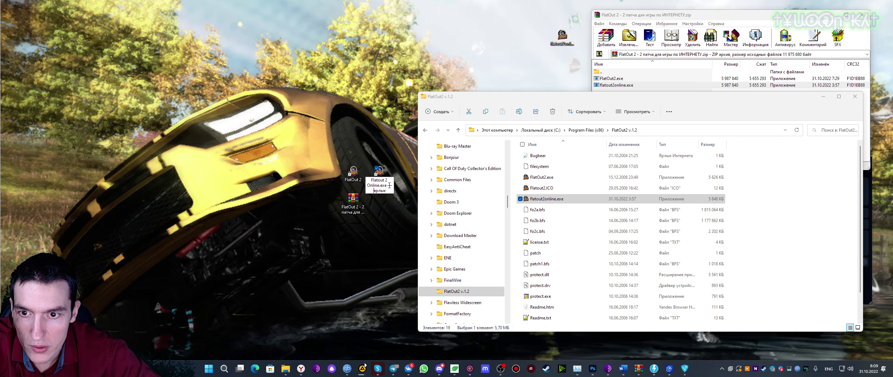
{"action": "key", "text": "Delete"}
{"action": "key", "text": "Delete"}
{"action": "key", "text": "Delete"}
{"action": "key", "text": "Delete"}
{"action": "key", "text": "Delete"}
{"action": "key", "text": "Delete"}
{"action": "key", "text": "Delete"}
{"action": "key", "text": "Delete"}
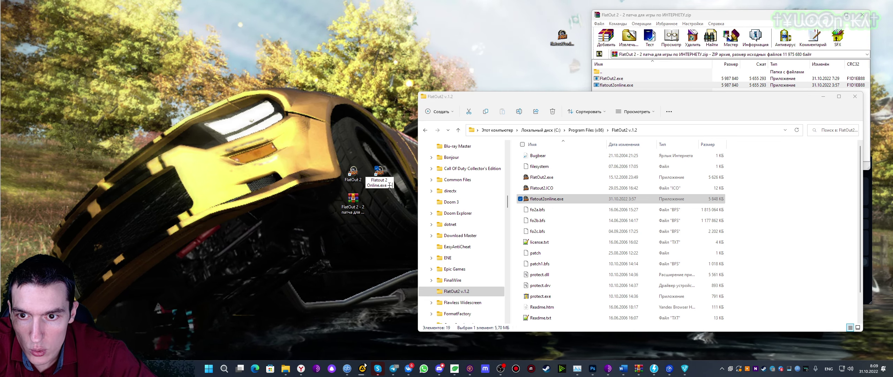
{"action": "key", "text": "BackSpace"}
{"action": "key", "text": "BackSpace"}
{"action": "key", "text": "BackSpace"}
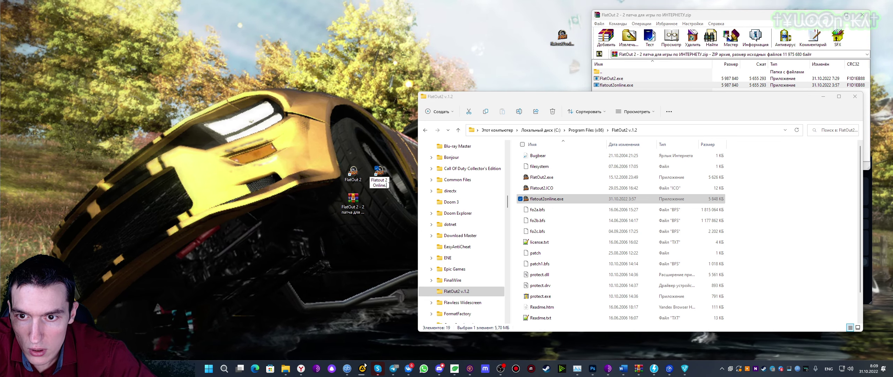
{"action": "key", "text": "Return"}
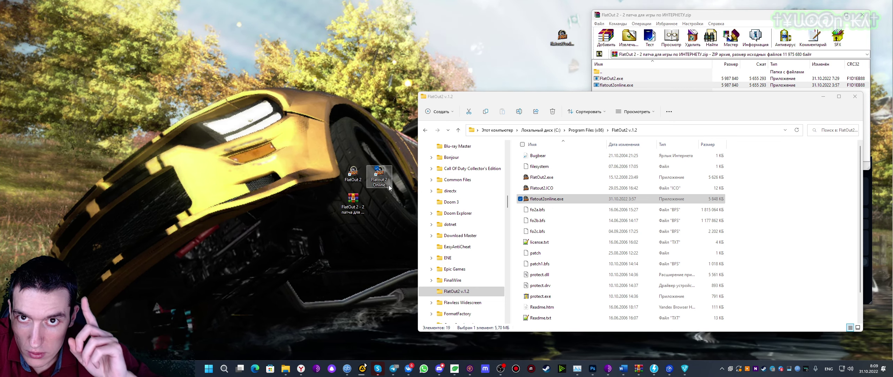
Launch the online version of FlatOut 2 to open its graphics and sound settings window
{"action": "left_click_drag", "start_coordinate": [572, 98], "coordinate": [511, 98]}
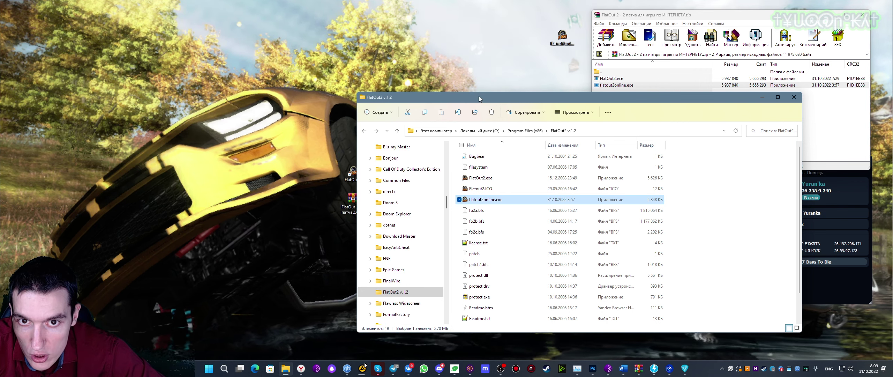
{"action": "left_click_drag", "start_coordinate": [479, 96], "coordinate": [526, 95]}
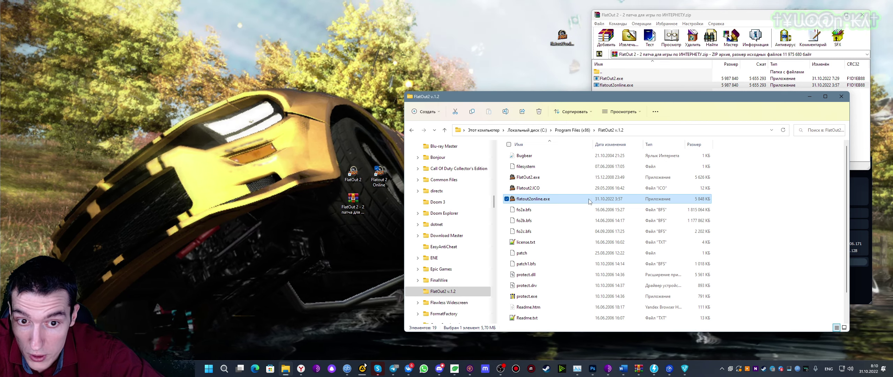
{"action": "scroll", "coordinate": [537, 203], "scroll_direction": "down", "scroll_amount": 2}
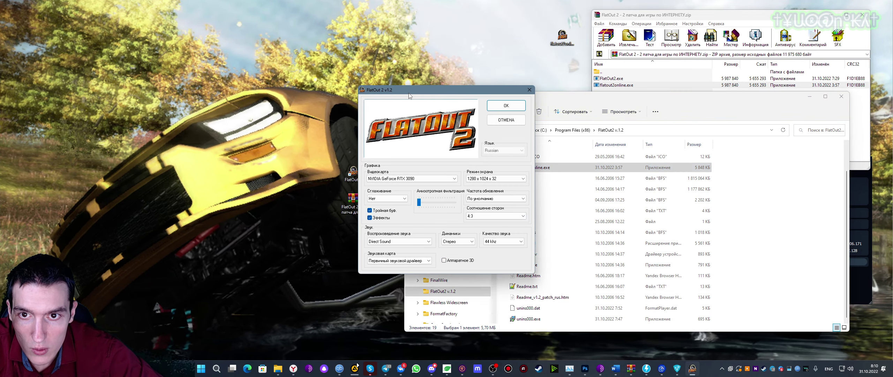
Set the screen mode to 2560 x 1080 x 32, refresh rate to 144 Hz and anti-aliasing to 8x, and start the game
{"action": "left_click_drag", "start_coordinate": [410, 95], "coordinate": [324, 110]}
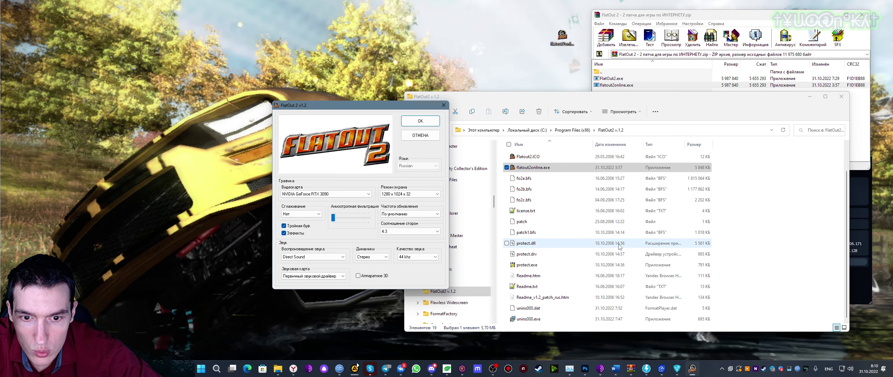
{"action": "left_click_drag", "start_coordinate": [332, 109], "coordinate": [496, 109]}
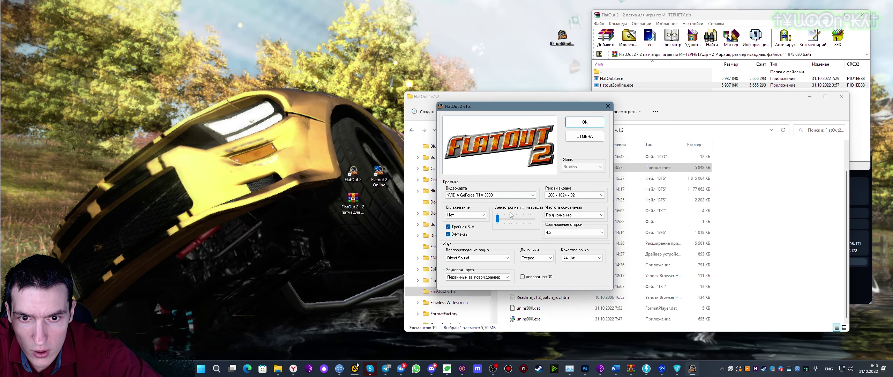
{"action": "left_click", "coordinate": [579, 195]}
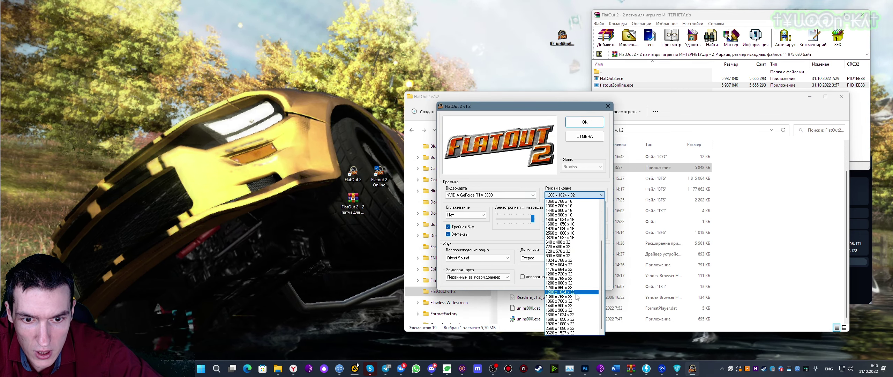
{"action": "left_click", "coordinate": [569, 328]}
{"action": "scroll", "coordinate": [561, 223], "scroll_direction": "up", "scroll_amount": 1}
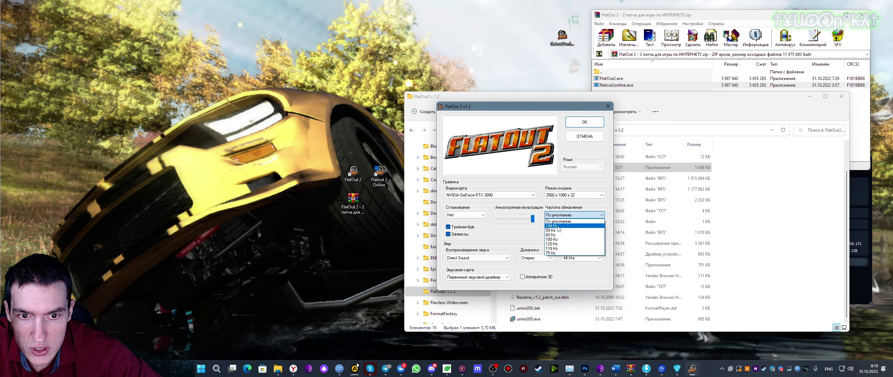
{"action": "left_click", "coordinate": [560, 220]}
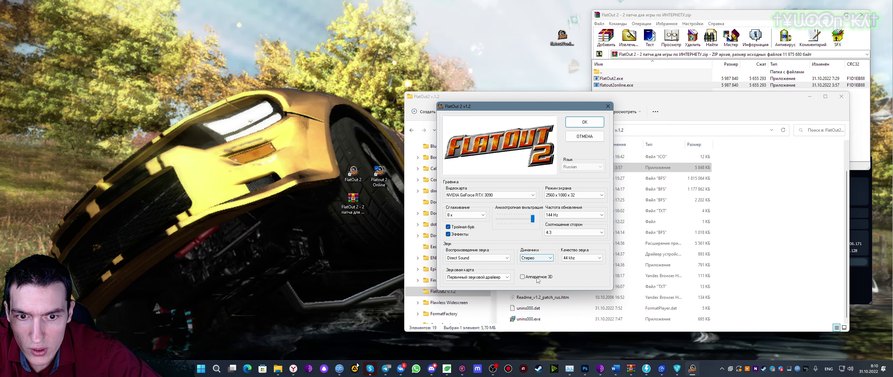
{"action": "left_click", "coordinate": [582, 123]}
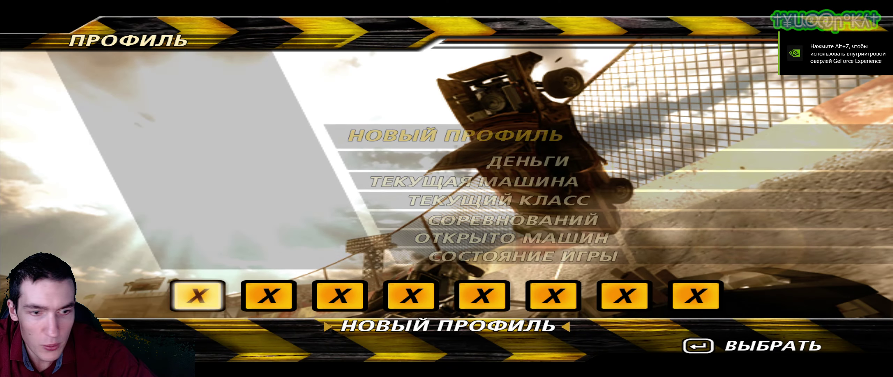
Create a new profile in the first empty slot, entering the player's nickname
{"action": "key", "text": "Return"}
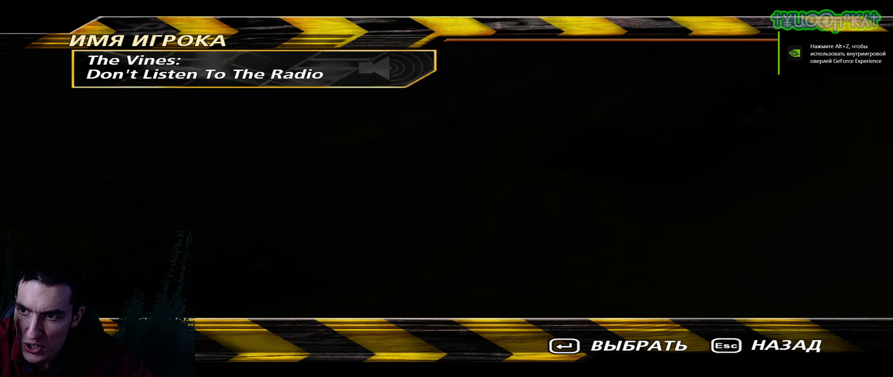
{"action": "type", "text": "Y"}
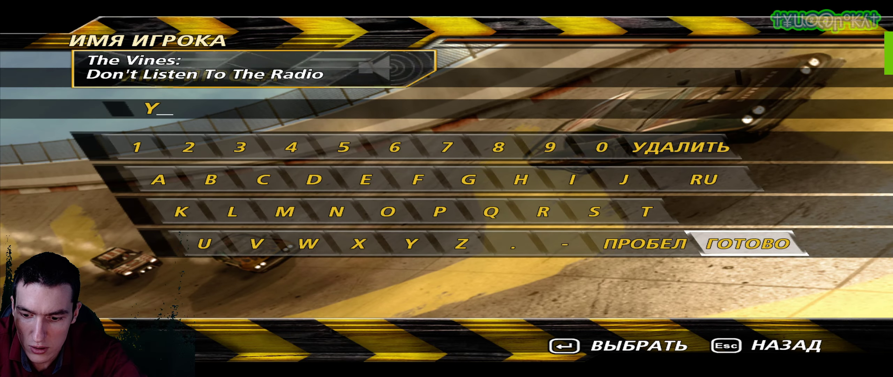
{"action": "type", "text": "uranka"}
{"action": "key", "text": "Return"}
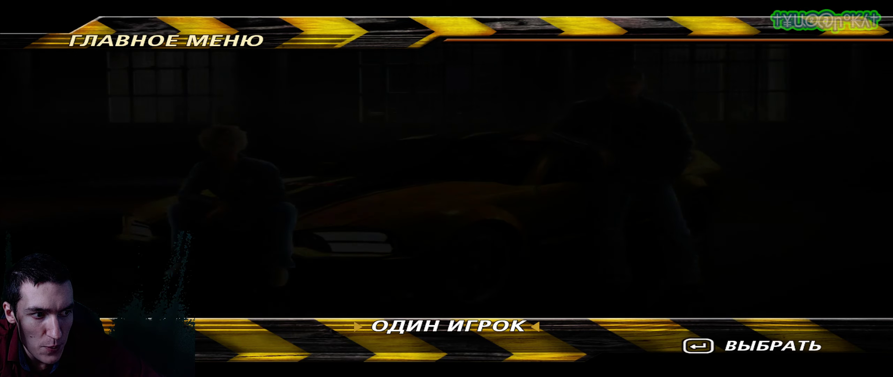
Set the game's effects volume to 100% and music volume to 0%, and return to the main menu
{"action": "key", "text": "Right"}
{"action": "key", "text": "Right"}
{"action": "key", "text": "Right"}
{"action": "key", "text": "Return"}
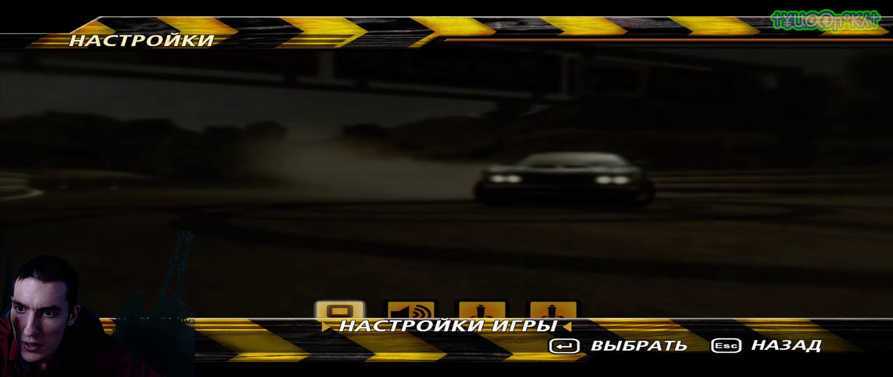
{"action": "key", "text": "Right"}
{"action": "key", "text": "Return"}
{"action": "key", "text": "Left"}
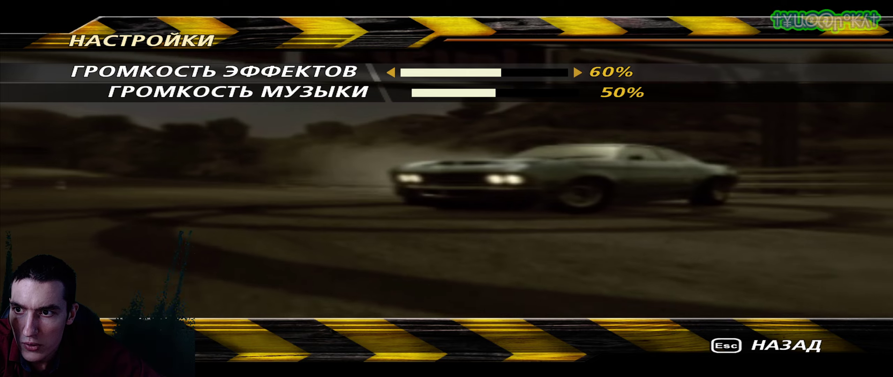
{"action": "key", "text": "Right"}
{"action": "key", "text": "Down"}
{"action": "key", "text": "Left"}
{"action": "key", "text": "Up"}
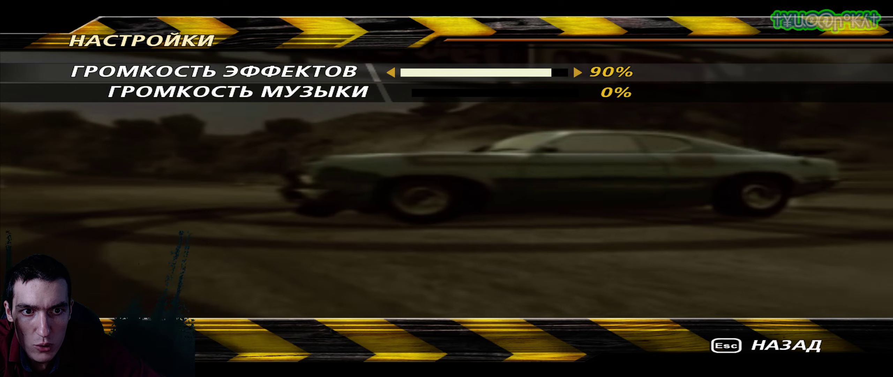
{"action": "key", "text": "Right"}
{"action": "key", "text": "Escape"}
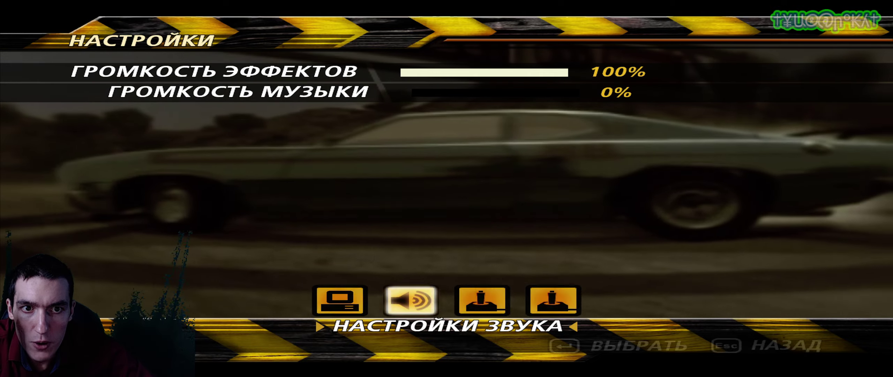
{"action": "key", "text": "Left"}
{"action": "key", "text": "Escape"}
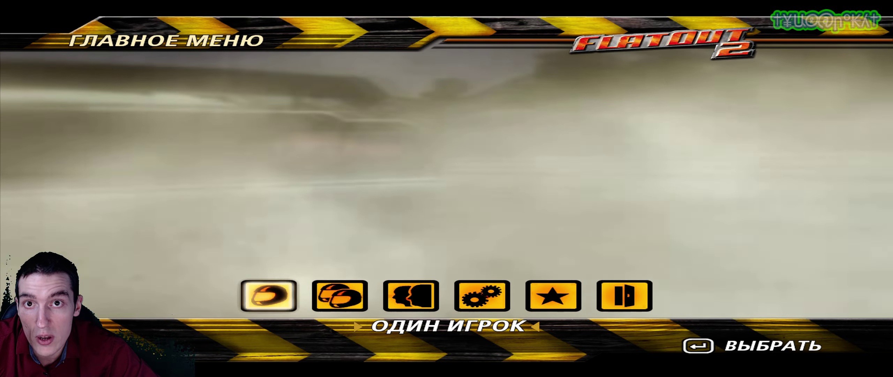
Exit the game to the desktop
{"action": "key", "text": "Left"}
{"action": "key", "text": "Left"}
{"action": "key", "text": "Right"}
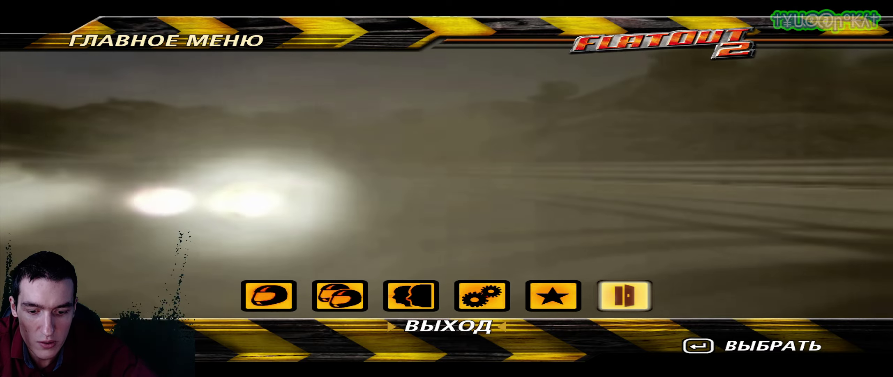
{"action": "key", "text": "Return"}
{"action": "key", "text": "Return"}
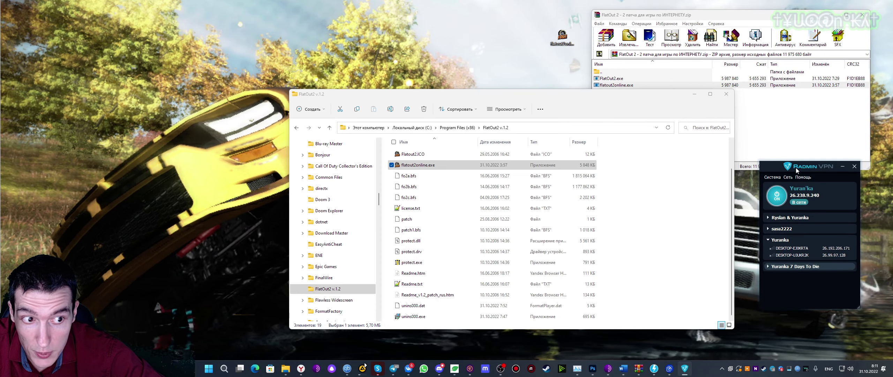
Switch to Radmin VPN and view the dialogs for creating a network and joining a private network, cancelling both
{"action": "left_click", "coordinate": [788, 177]}
{"action": "left_click", "coordinate": [803, 185]}
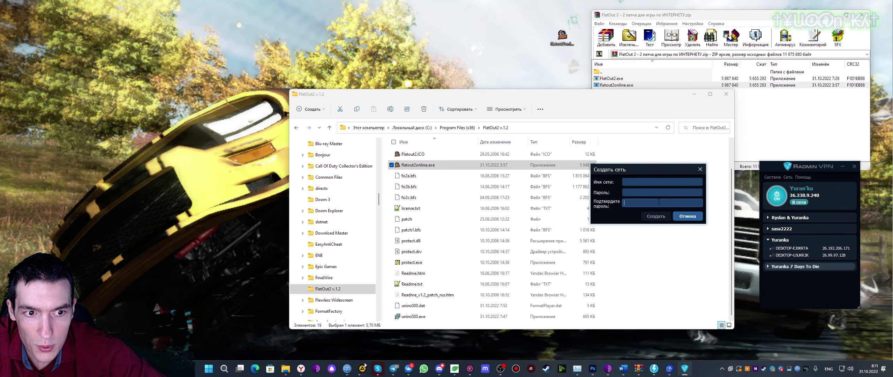
{"action": "left_click", "coordinate": [688, 216]}
{"action": "left_click", "coordinate": [788, 177]}
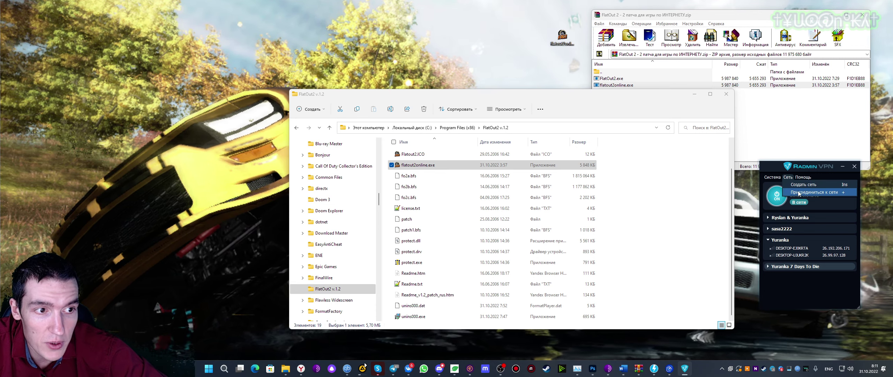
{"action": "left_click", "coordinate": [814, 192]}
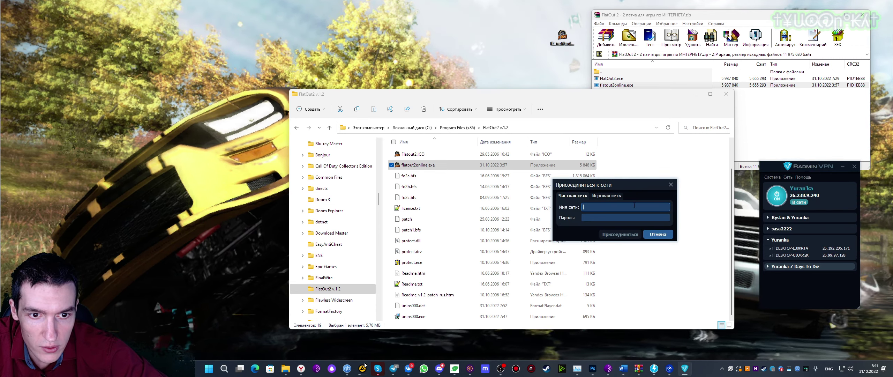
{"action": "left_click", "coordinate": [651, 217]}
{"action": "left_click", "coordinate": [652, 235]}
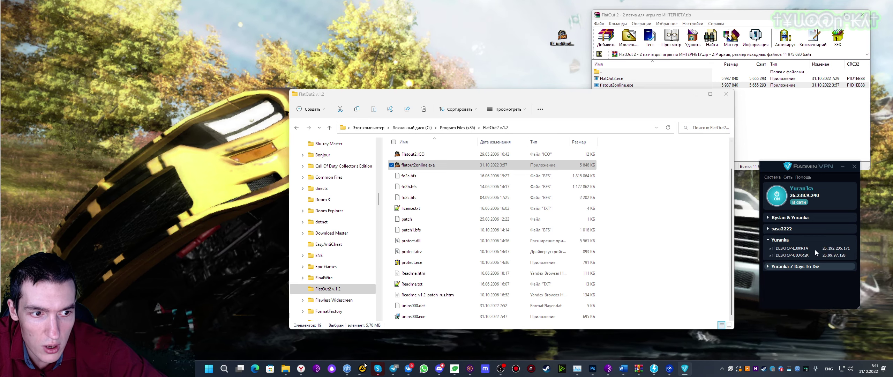
View the options of the first member in the expanded network, collapse that network and move the Radmin VPN window slightly
{"action": "right_click", "coordinate": [780, 249]}
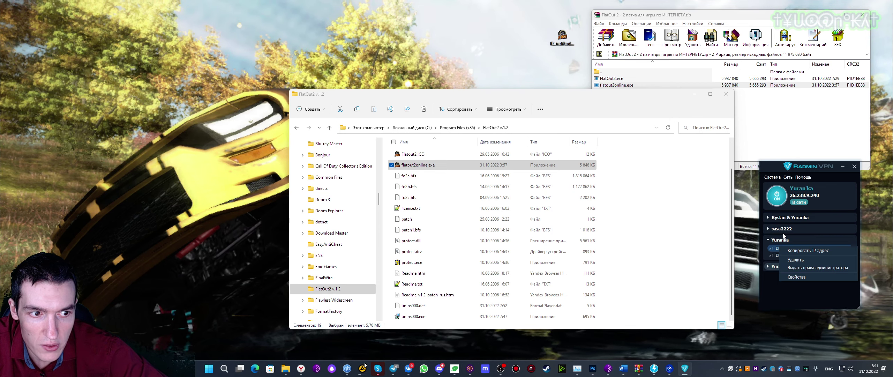
{"action": "left_click", "coordinate": [832, 232]}
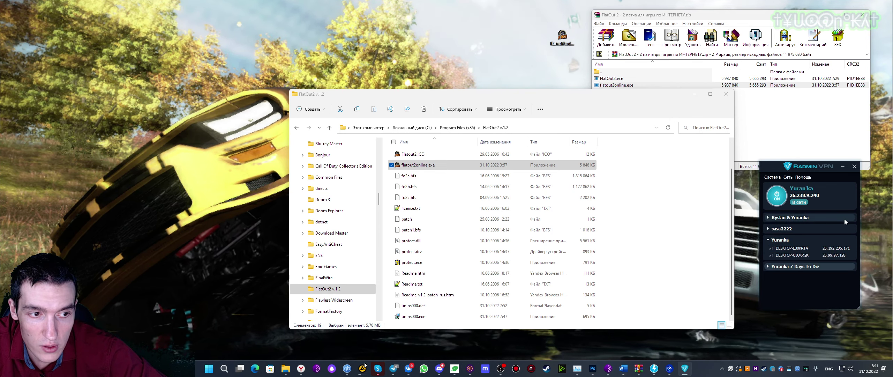
{"action": "left_click", "coordinate": [781, 240]}
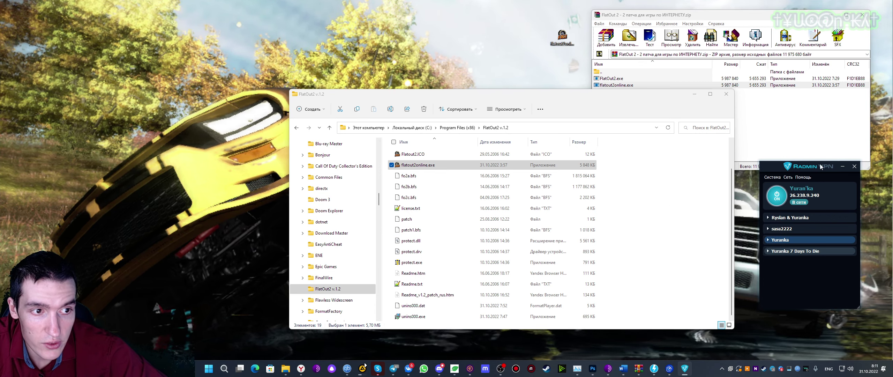
{"action": "left_click_drag", "start_coordinate": [803, 166], "coordinate": [799, 187]}
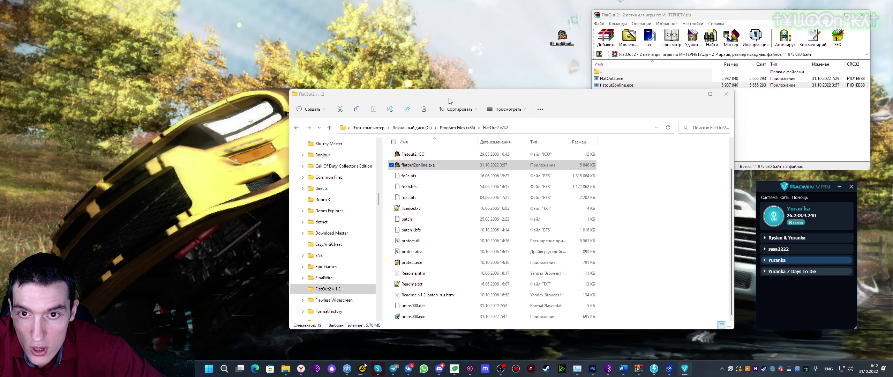
Highlight protect.dll, protect.drv and protect.exe in the FlatOut2 v.1.2 folder, and clear the selection
{"action": "left_click_drag", "start_coordinate": [431, 92], "coordinate": [431, 84]}
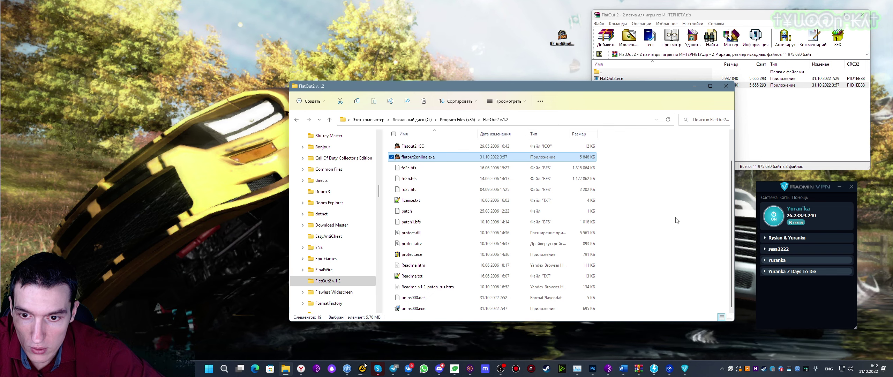
{"action": "left_click_drag", "start_coordinate": [643, 261], "coordinate": [473, 254]}
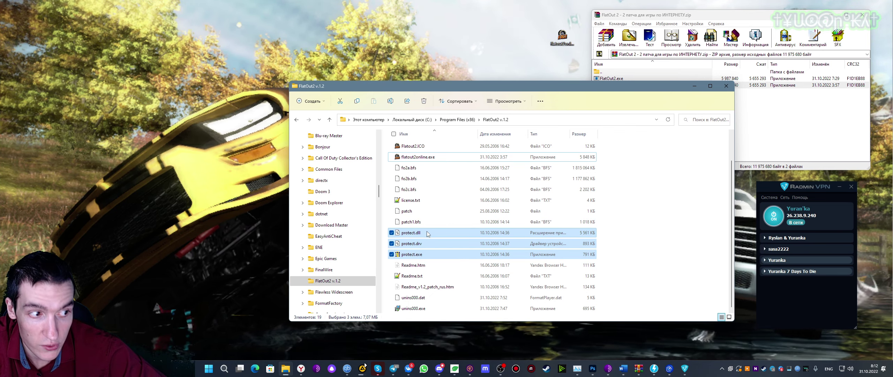
{"action": "mouse_move", "coordinate": [427, 234]}
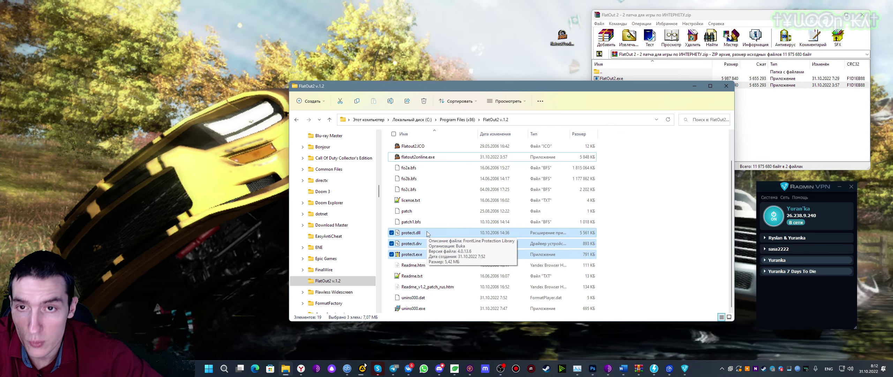
{"action": "left_click", "coordinate": [634, 176]}
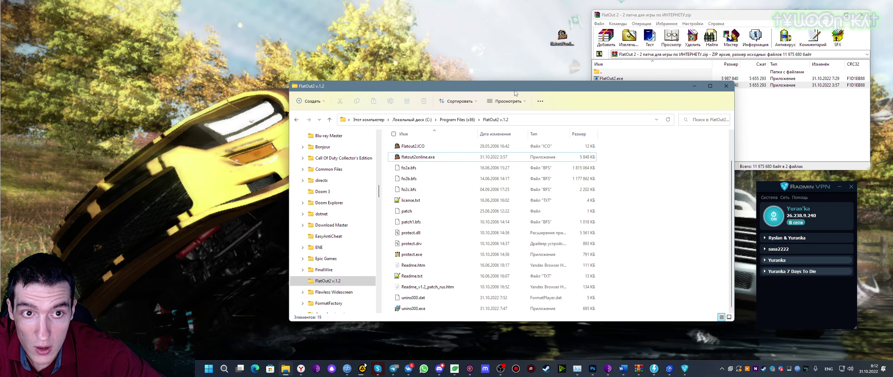
Locate FlatOut2.exe in the patch archive and open the same-named file in the game folder for renaming
{"action": "left_click_drag", "start_coordinate": [514, 93], "coordinate": [621, 122]}
{"action": "left_click", "coordinate": [611, 79]}
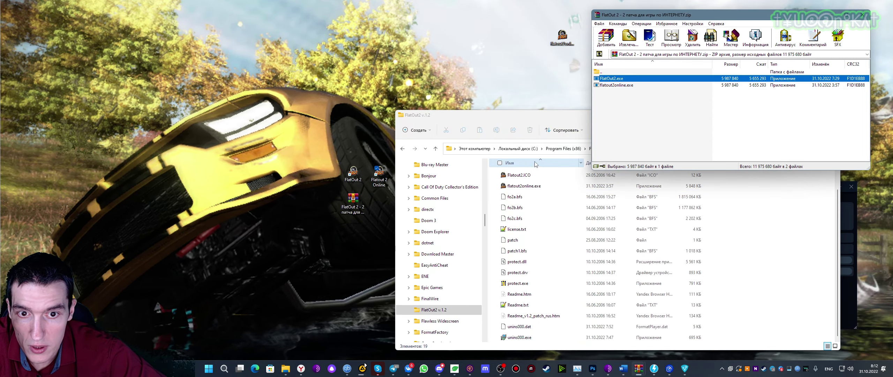
{"action": "scroll", "coordinate": [544, 217], "scroll_direction": "up", "scroll_amount": 1}
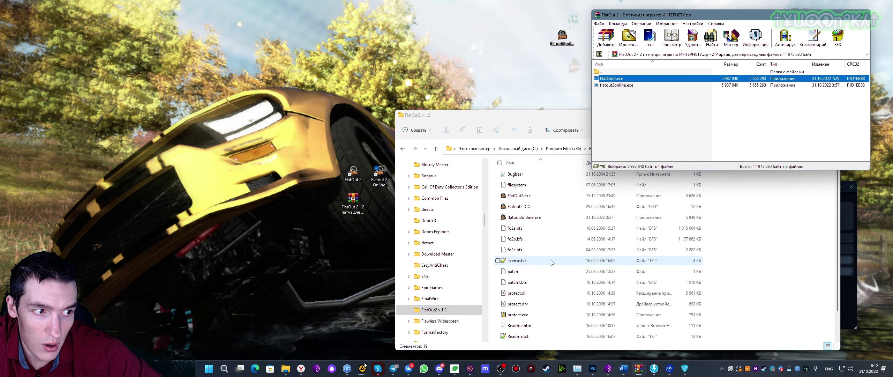
{"action": "right_click", "coordinate": [528, 196]}
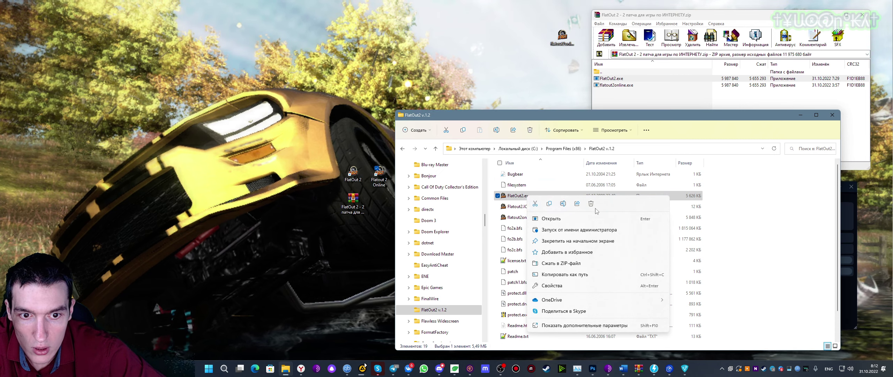
{"action": "left_click", "coordinate": [563, 204]}
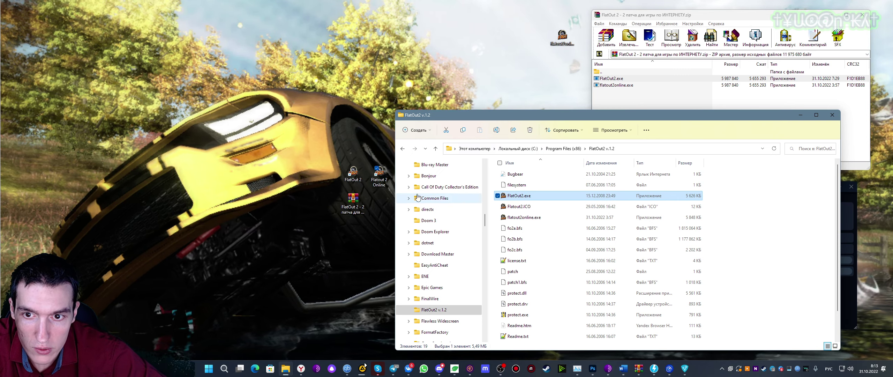
Launch the game from the Flatout 2 Online desktop shortcut and load the saved player profile
{"action": "left_click", "coordinate": [379, 174]}
{"action": "left_click", "coordinate": [379, 175]}
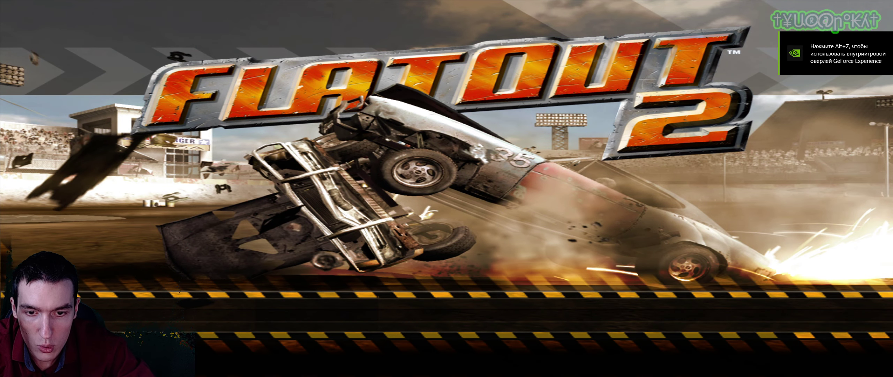
{"action": "key", "text": "Return"}
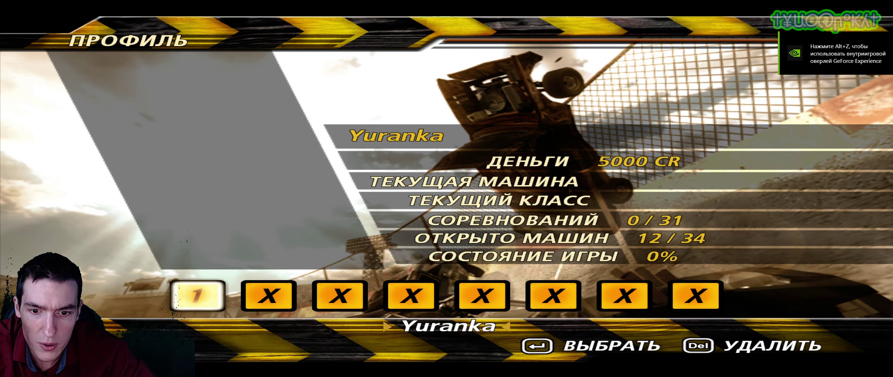
{"action": "key", "text": "Return"}
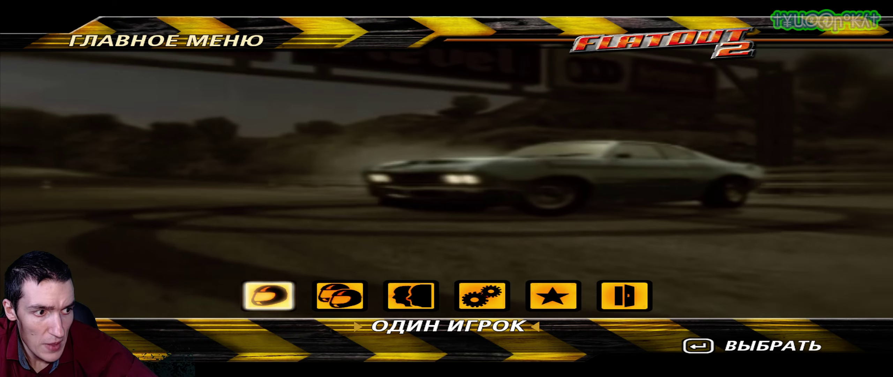
Open the network game mode and enter its online section to reach the GameSpy main screen
{"action": "key", "text": "Right"}
{"action": "key", "text": "Right"}
{"action": "key", "text": "Left"}
{"action": "key", "text": "Return"}
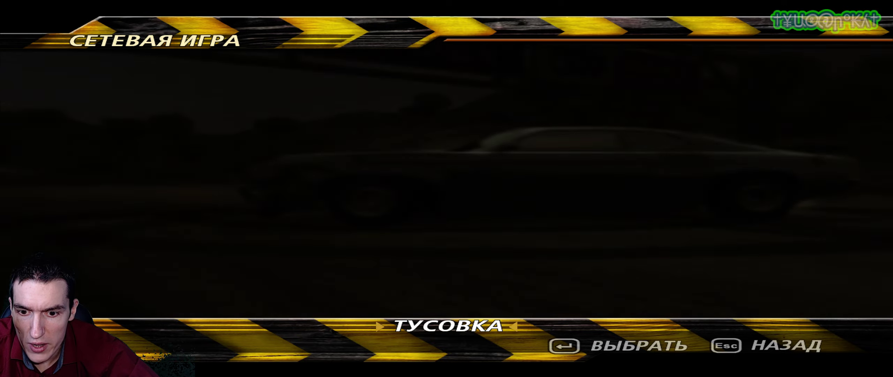
{"action": "key", "text": "Right"}
{"action": "key", "text": "Return"}
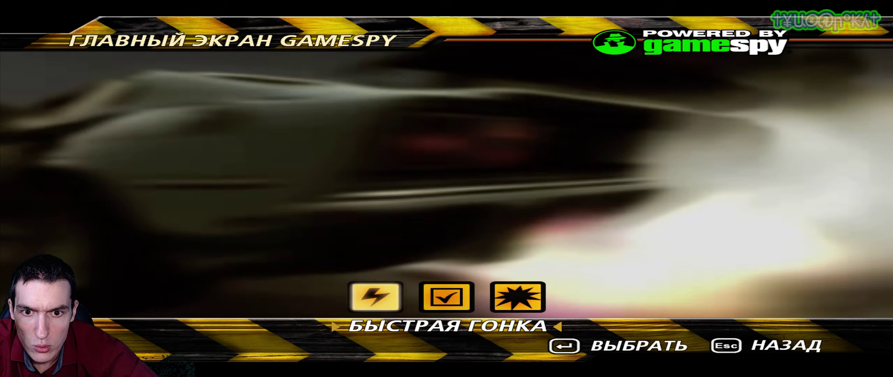
Search GameSpy for online games with game type, car type, nitro multiplier and damage filters all at any
{"action": "key", "text": "Right"}
{"action": "key", "text": "Return"}
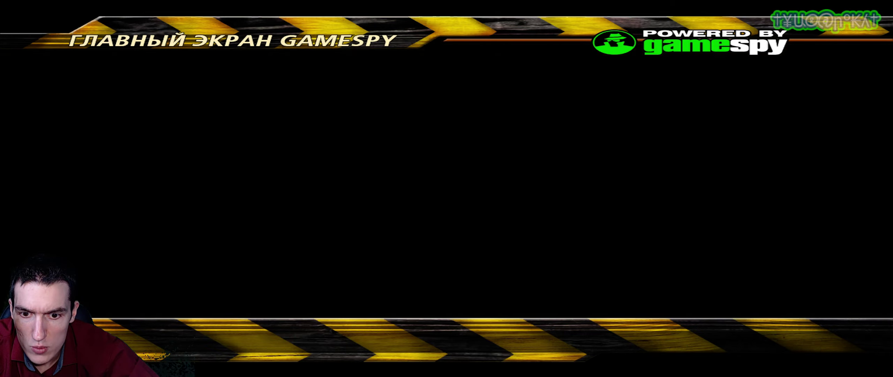
{"action": "key", "text": "Return"}
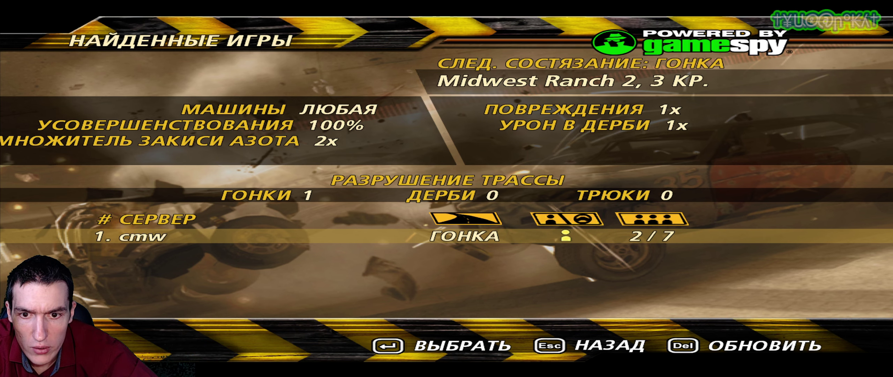
Leave the found games, look over the GameSpy create-game and quick-race choices, and return to the network game modes
{"action": "key", "text": "Escape"}
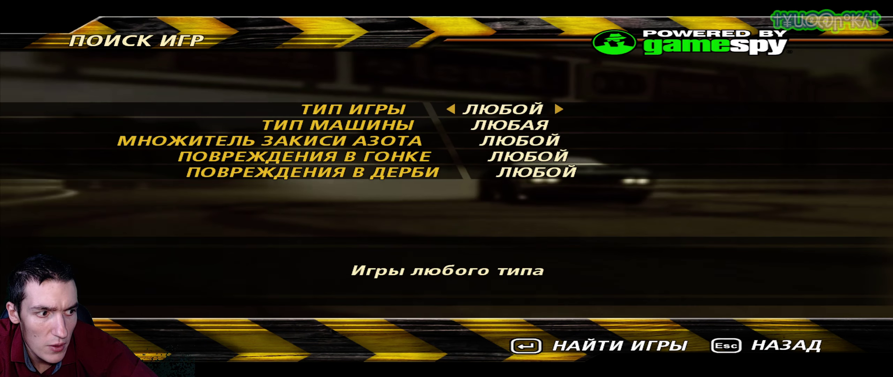
{"action": "key", "text": "Escape"}
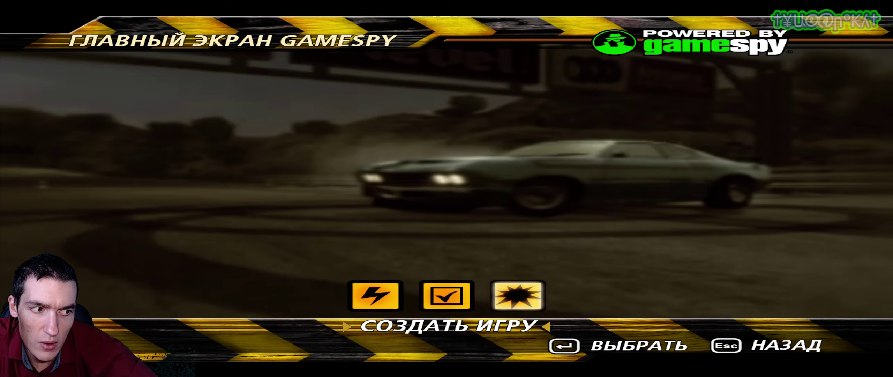
{"action": "key", "text": "Left"}
{"action": "key", "text": "Left"}
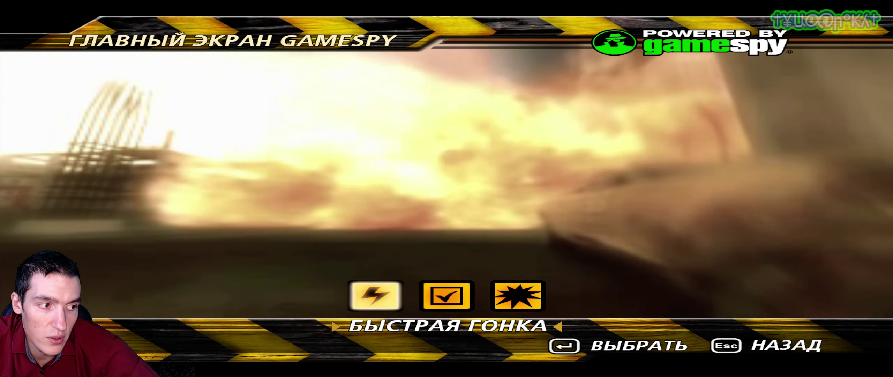
{"action": "key", "text": "Escape"}
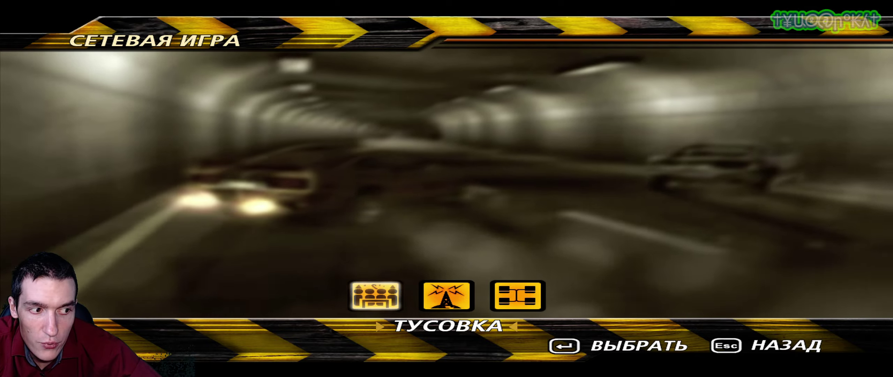
Add a player with a custom name in the party mode (Тусовка), and go back to the main menu
{"action": "key", "text": "Right"}
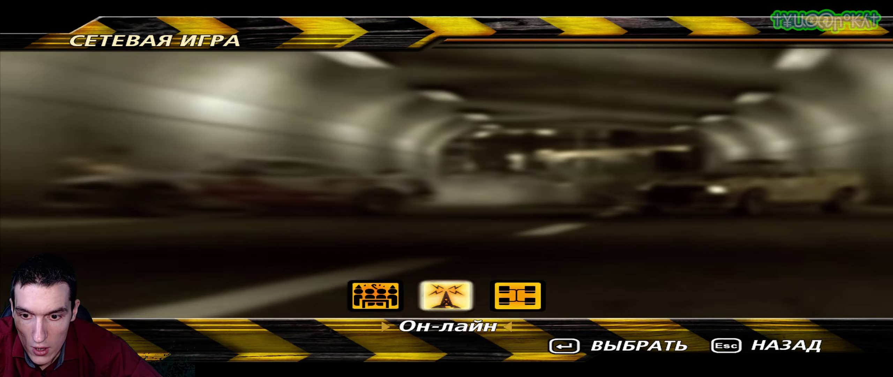
{"action": "key", "text": "Return"}
{"action": "key", "text": "Right"}
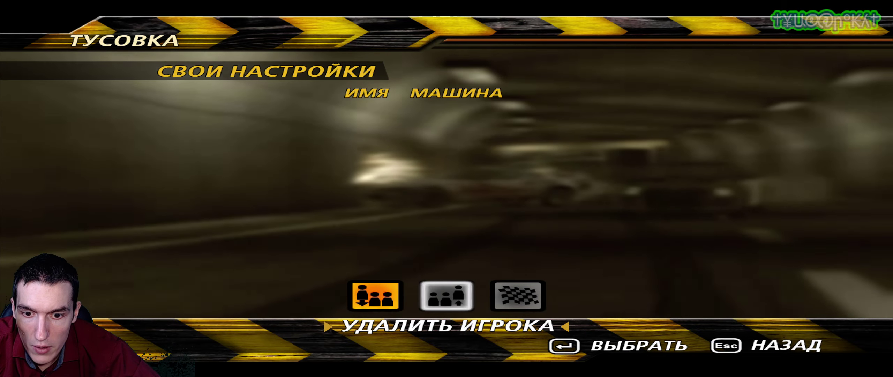
{"action": "key", "text": "Left"}
{"action": "key", "text": "Return"}
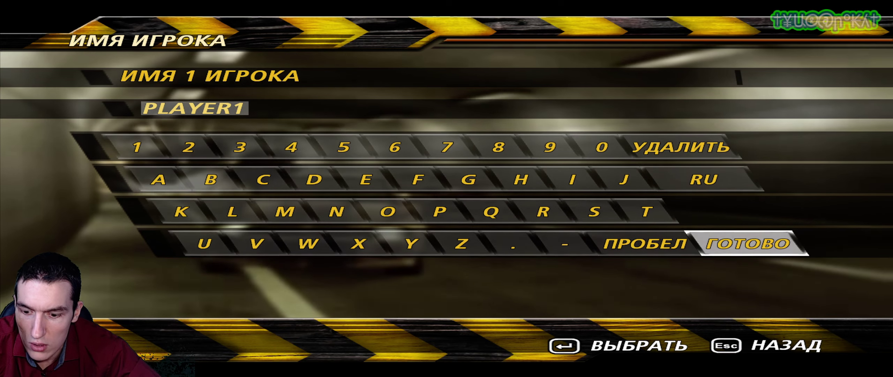
{"action": "type", "text": "H"}
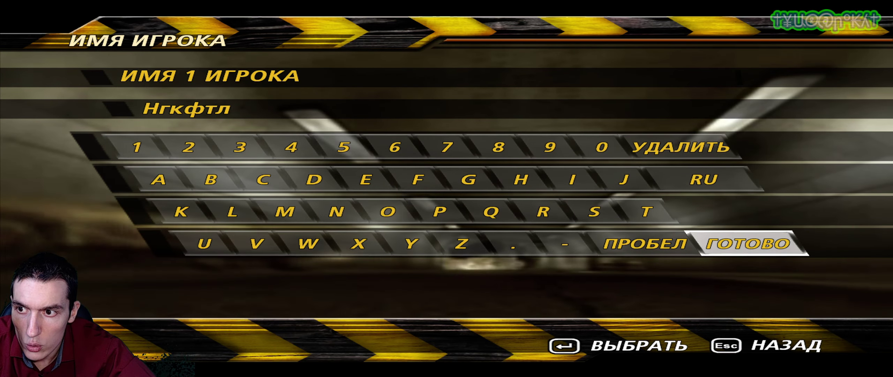
{"action": "key", "text": "Return"}
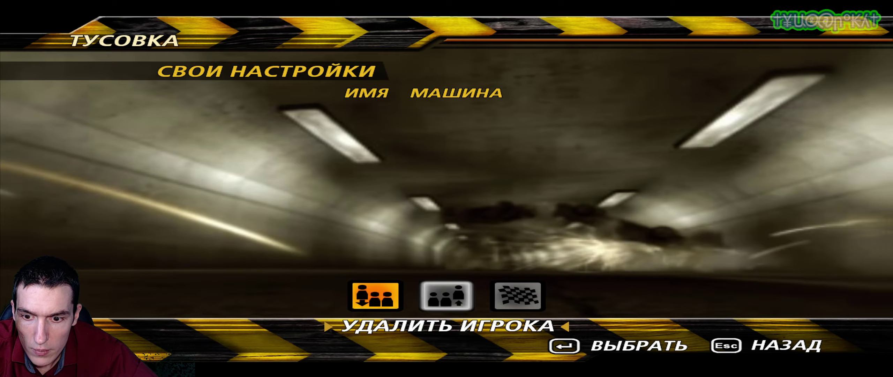
{"action": "key", "text": "Return"}
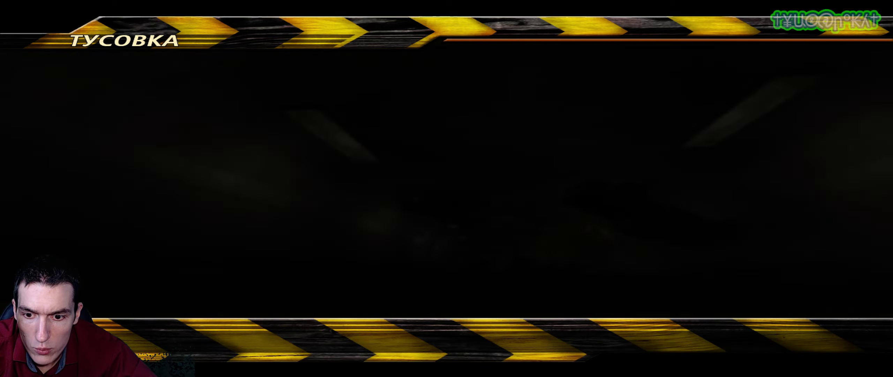
{"action": "key", "text": "Return"}
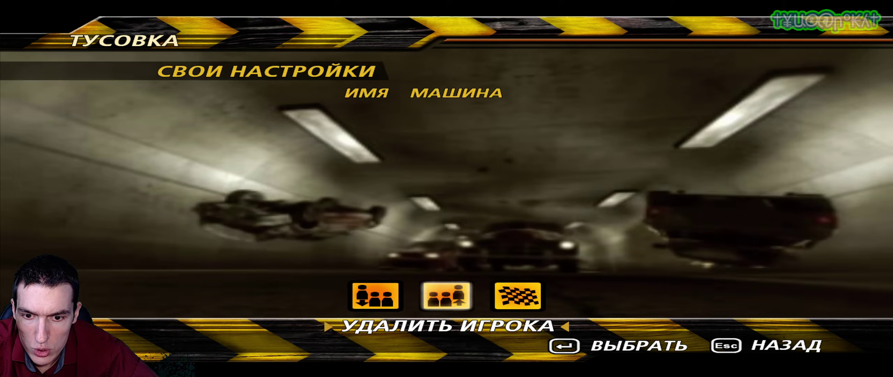
{"action": "key", "text": "Escape"}
{"action": "key", "text": "Escape"}
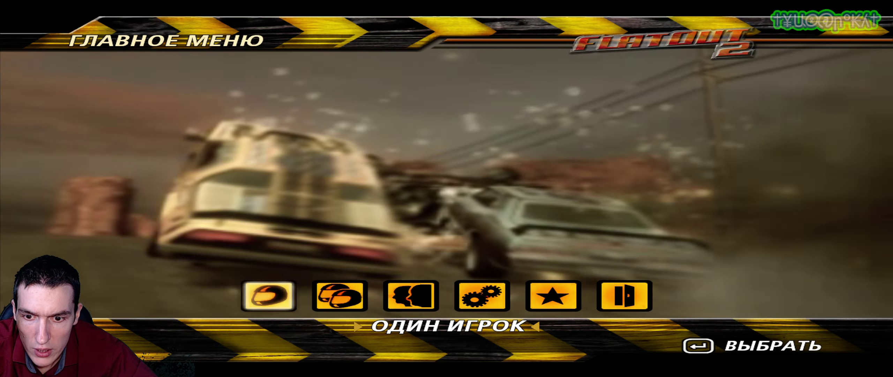